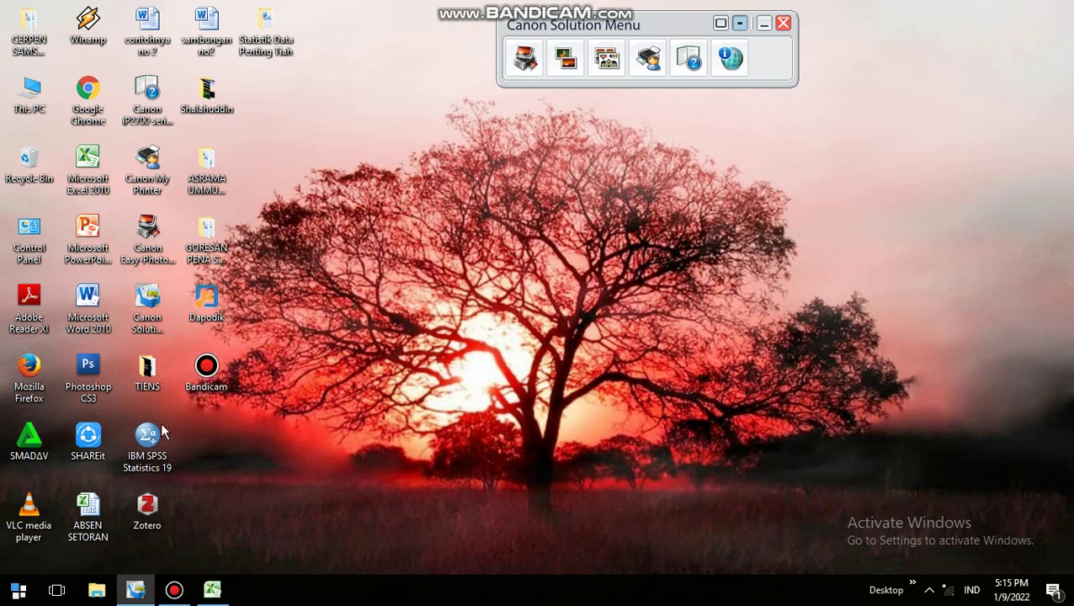
- Launch IBM SPSS Statistics 19 and dismiss its startup dialog to reach the empty data editor
double_click(155, 473)
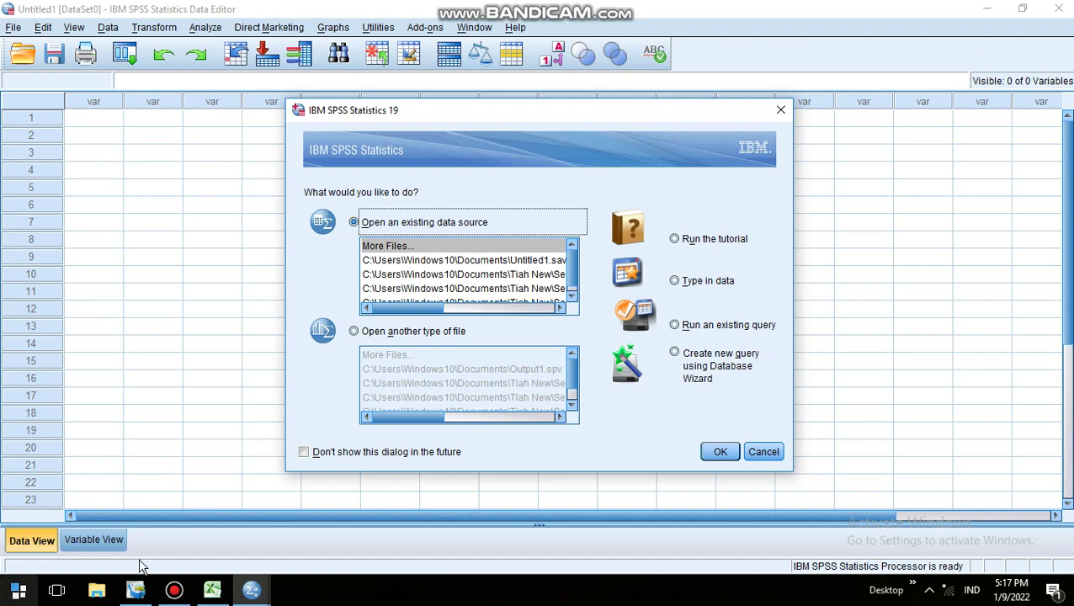
click(212, 592)
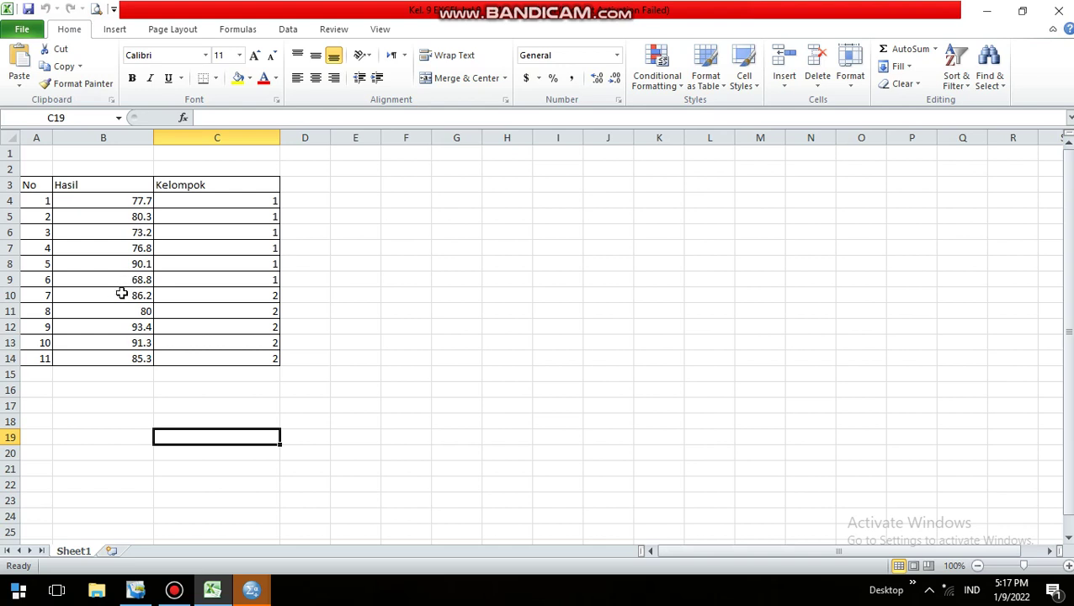
click(251, 591)
click(385, 523)
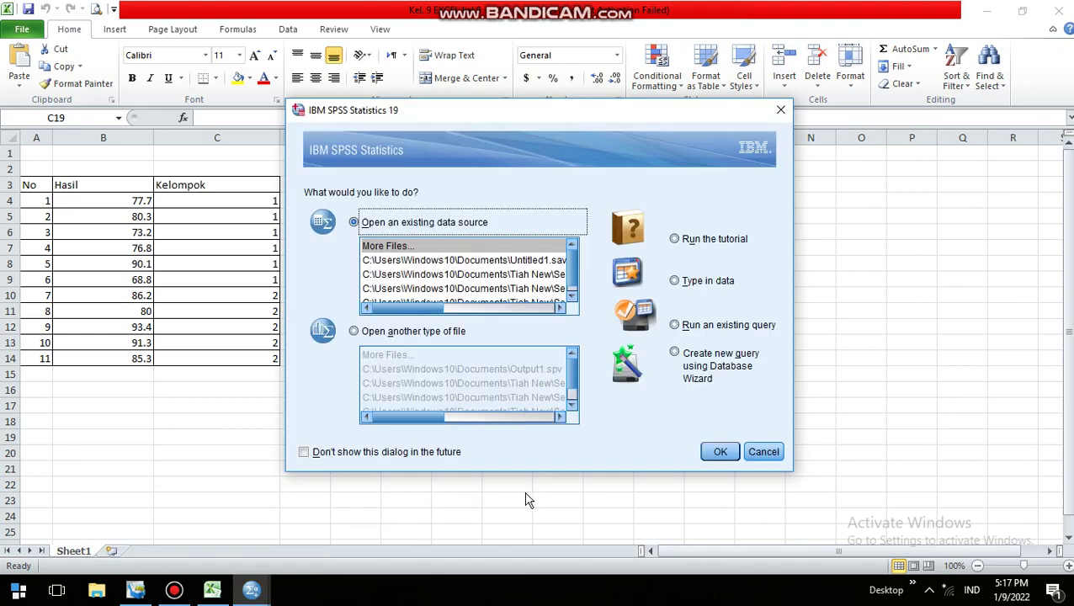
click(769, 451)
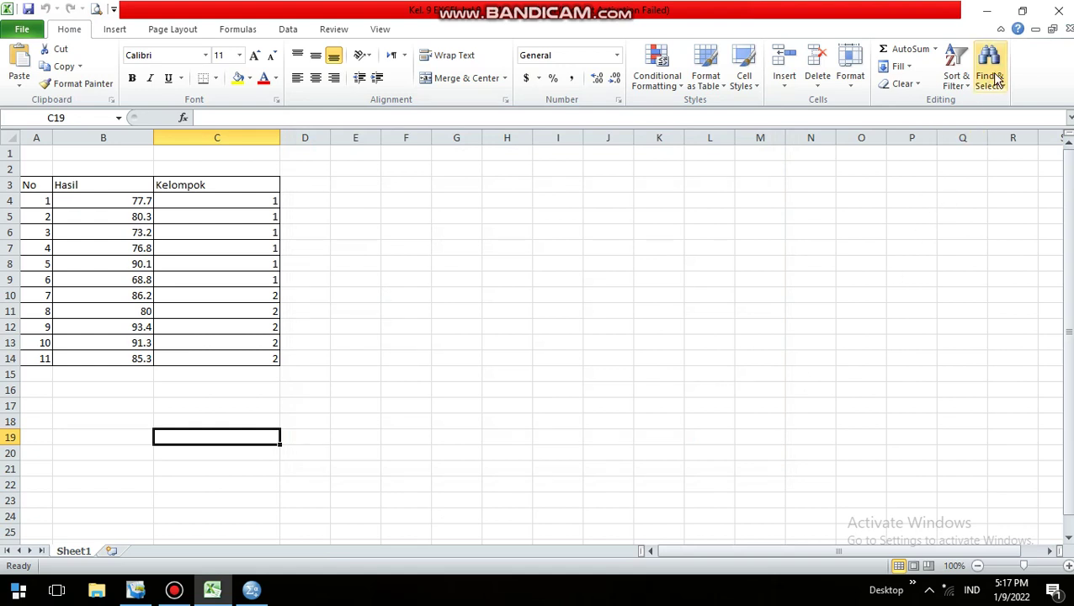
click(254, 590)
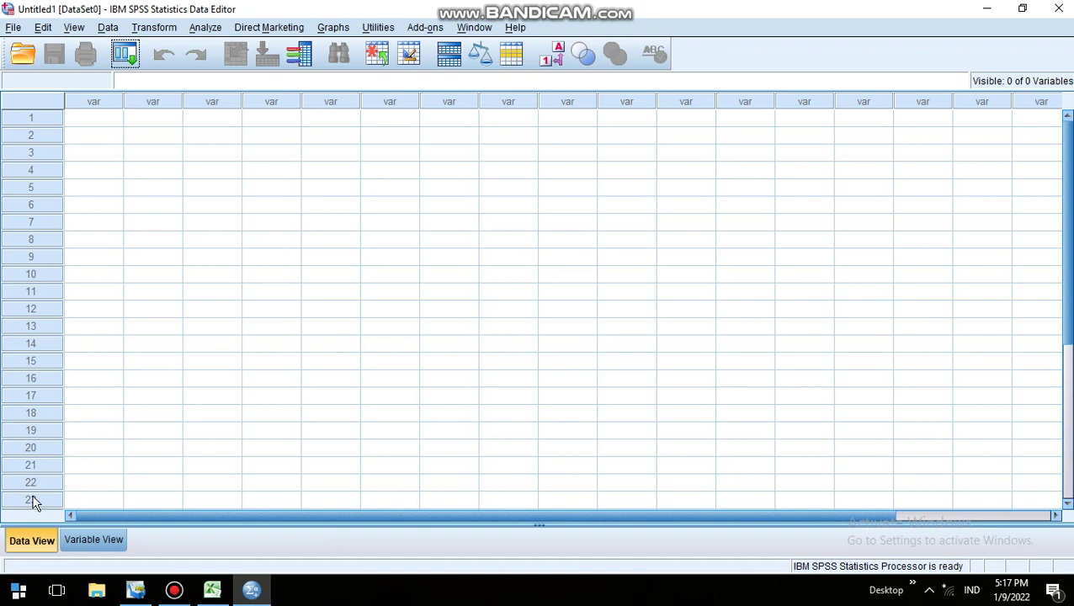
- Define two variables named Hasil and Kelompok in the first two rows of the variable definitions
click(93, 540)
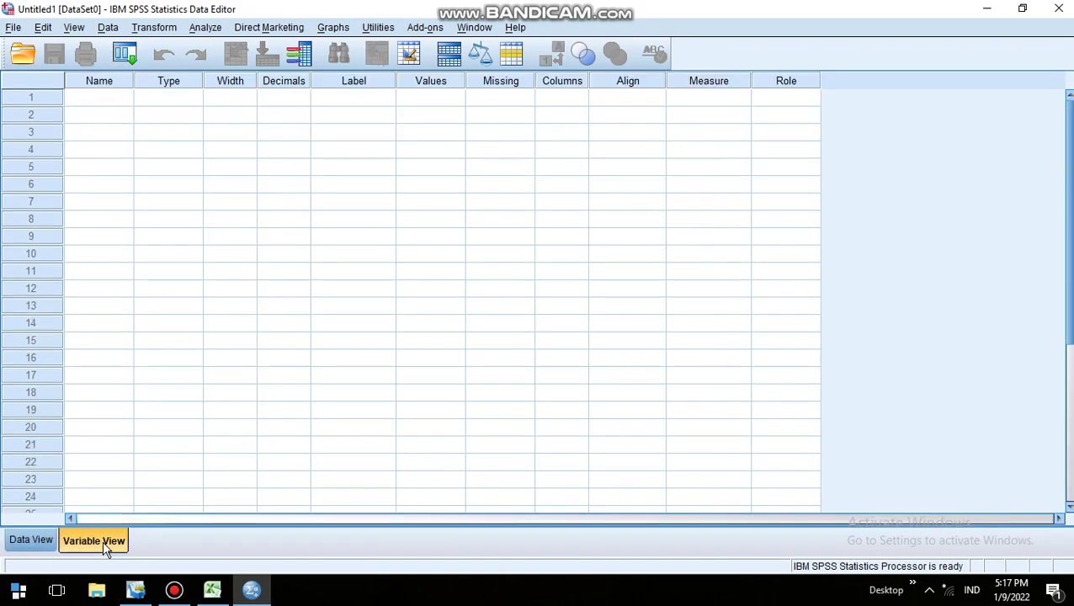
click(95, 102)
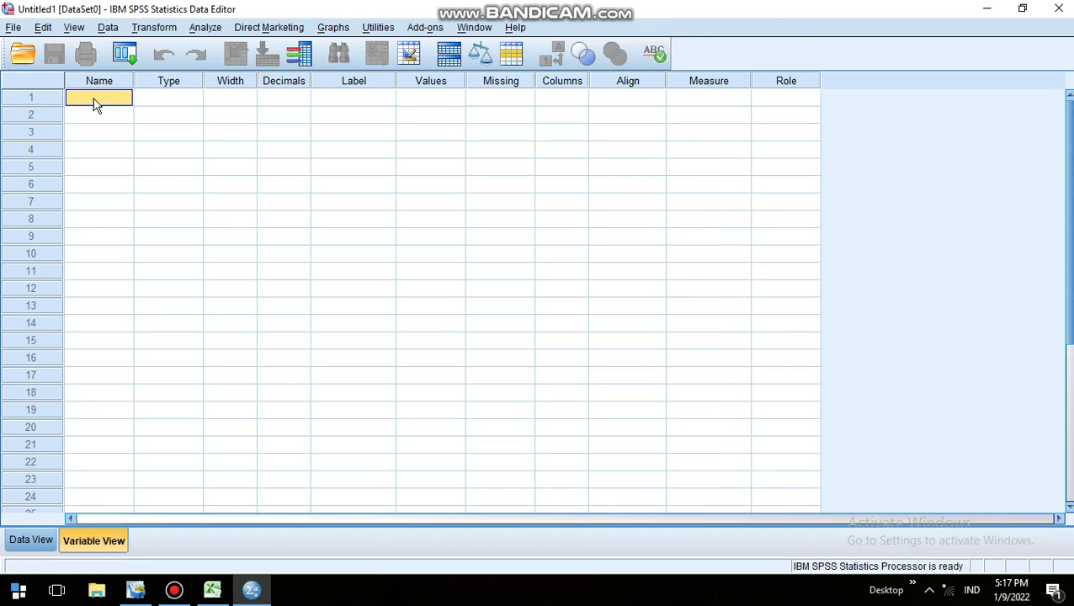
text(Hasil)
key(Return)
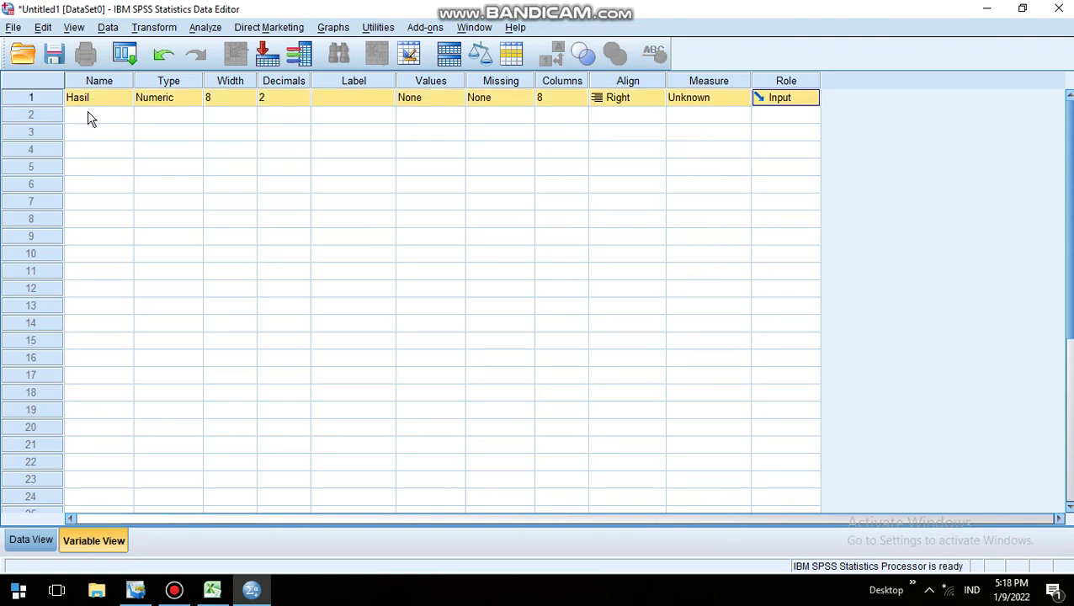
click(91, 119)
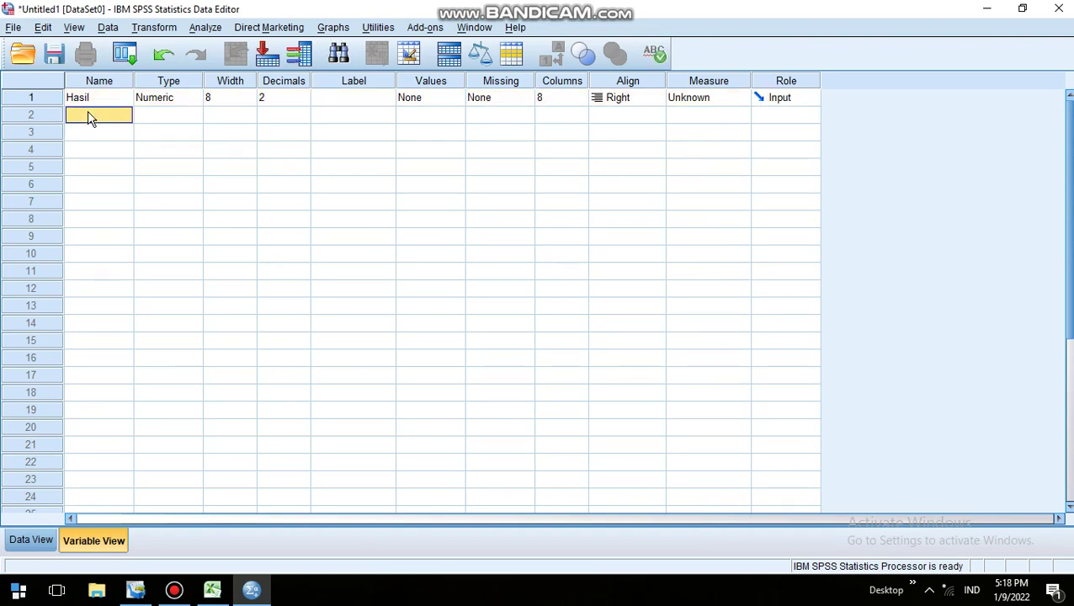
text(Kelompok)
key(Return)
click(91, 119)
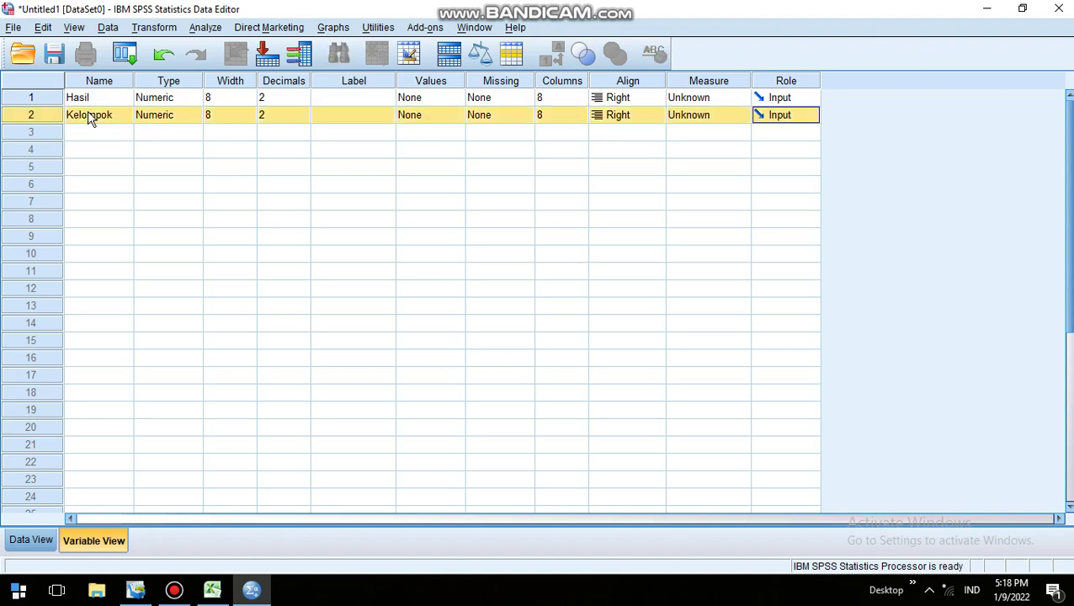
- Set the decimals of both the Hasil and Kelompok variables to 0
click(263, 98)
text(0)
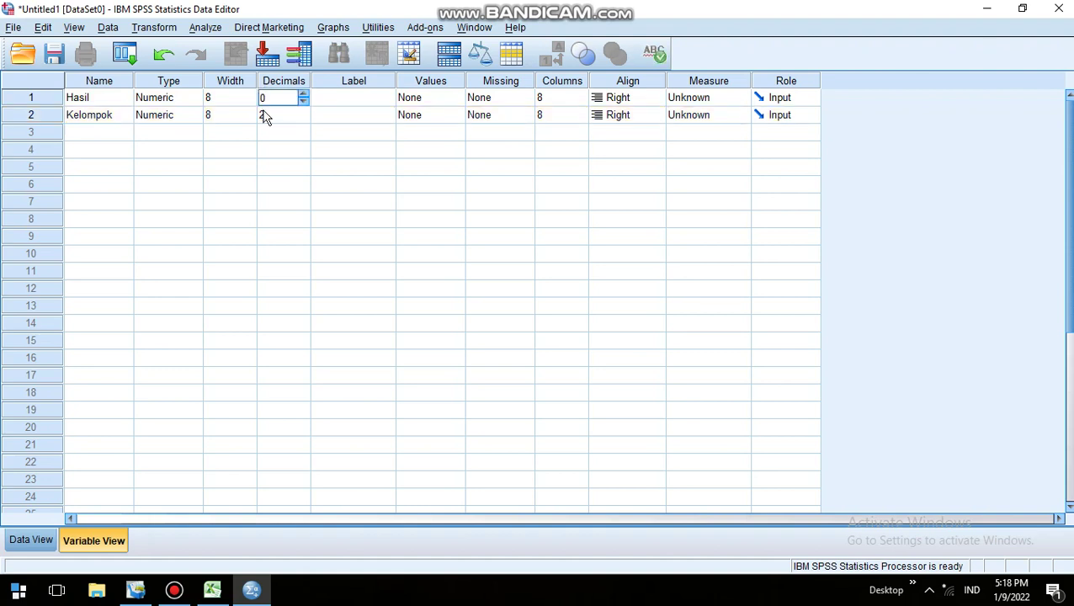
click(263, 115)
text(0)
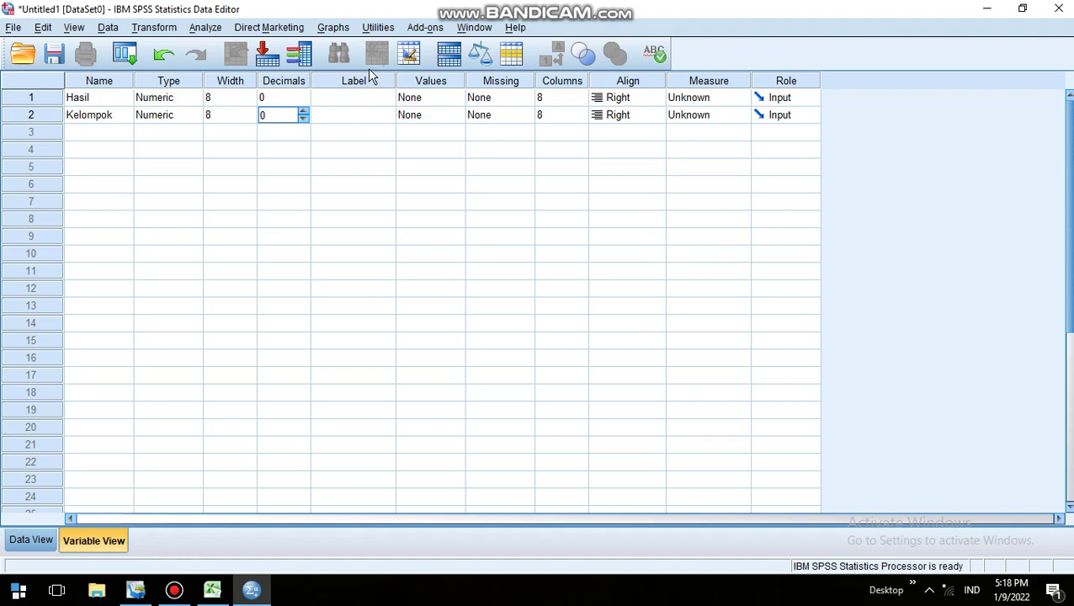
- Label the Hasil variable "Hasil belajar" and the Kelompok variable "Kelompok"
click(363, 98)
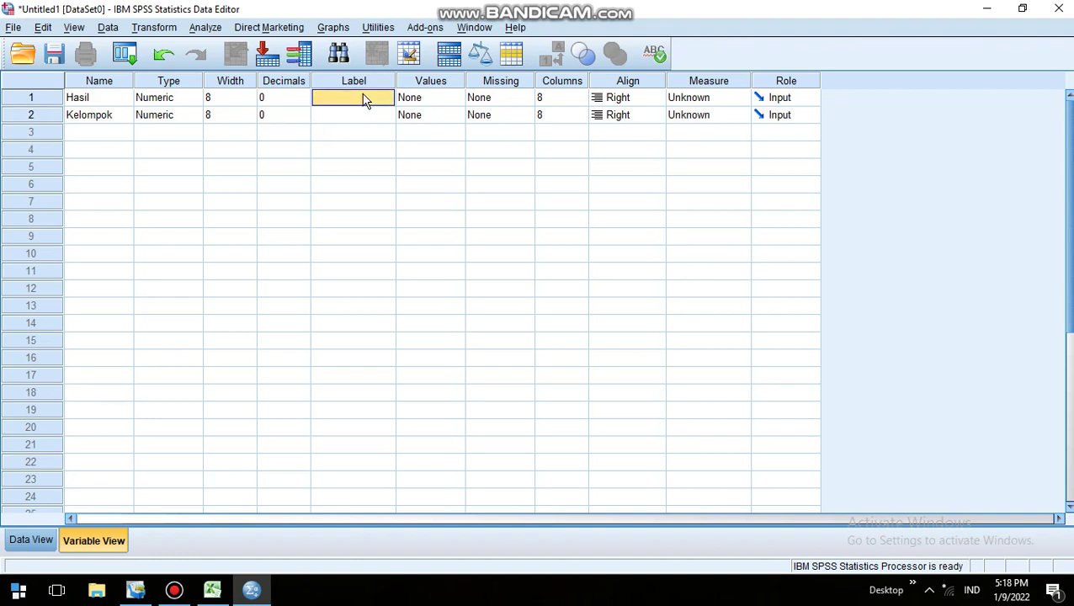
text(Has)
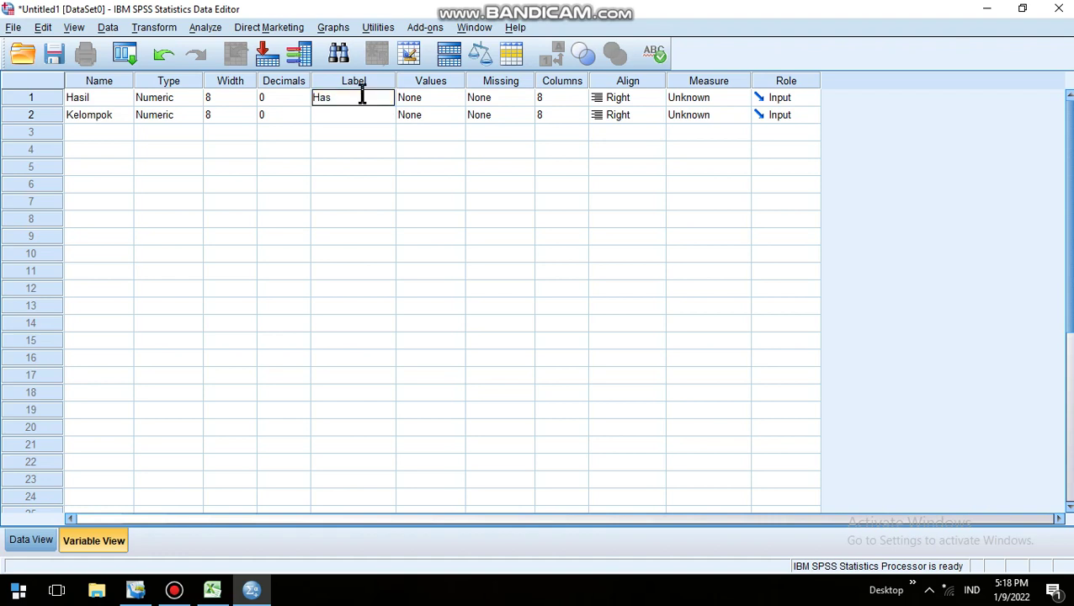
text(il belajar)
click(353, 118)
text(K)
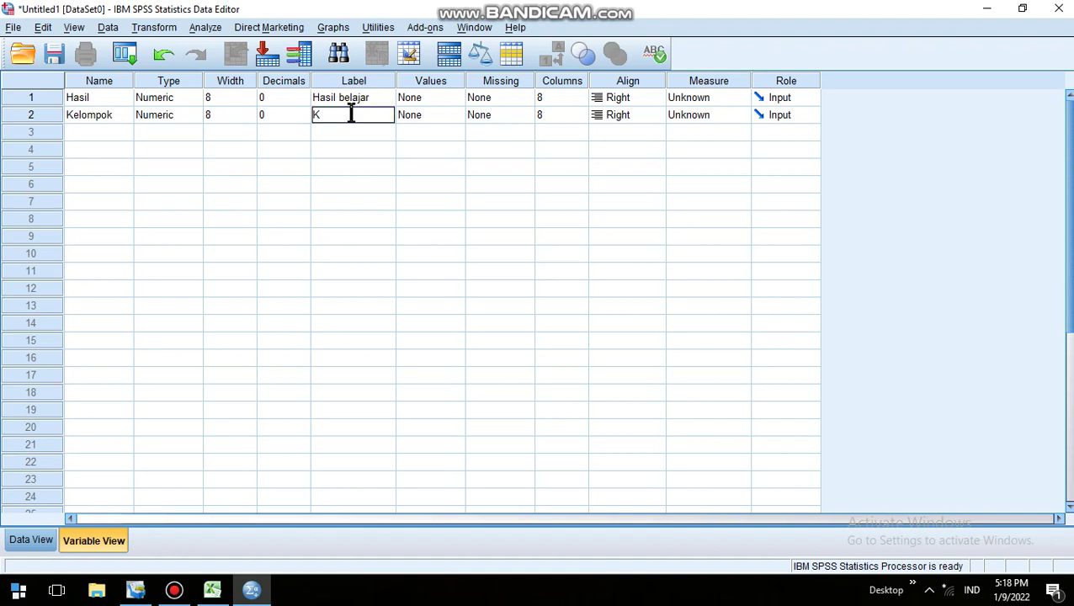
text(elompok)
- Add a value label to the Kelompok variable that assigns "Kelompok A" to value 1
click(447, 118)
click(455, 115)
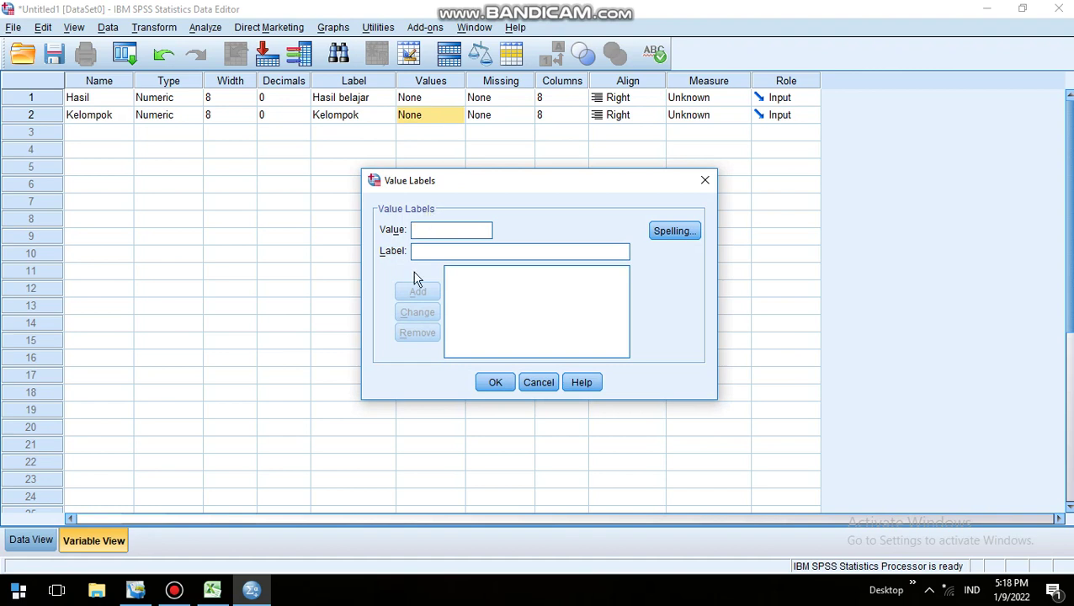
text(1)
click(416, 254)
text(E)
text(e)
text(mpok A)
click(419, 292)
- Add the value label "Kelompok B" for value 2 and apply the Kelompok variable's value labels
text(2)
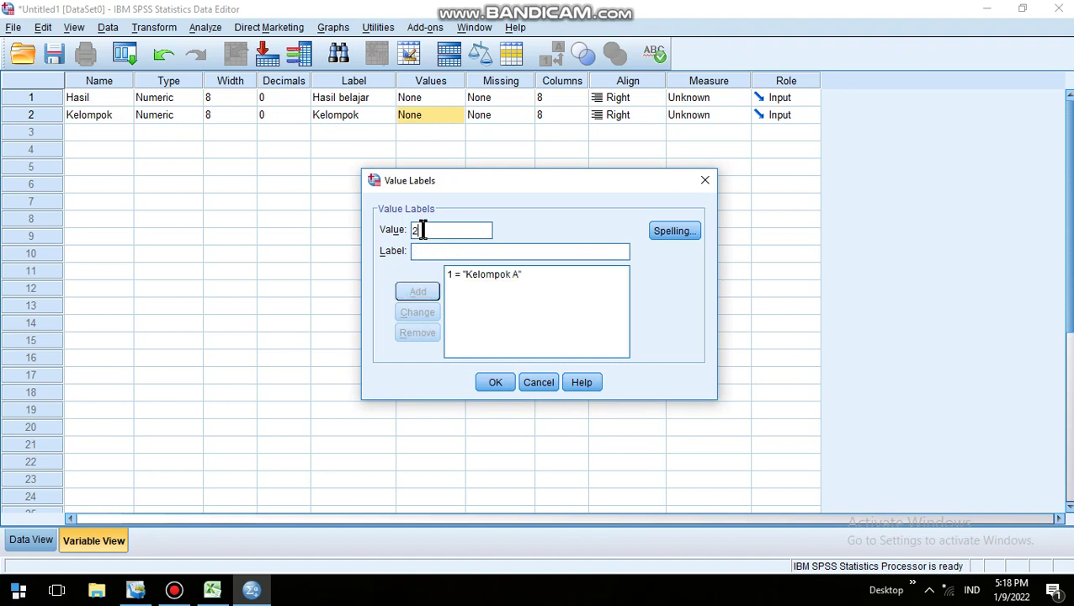
click(418, 251)
text(Ke)
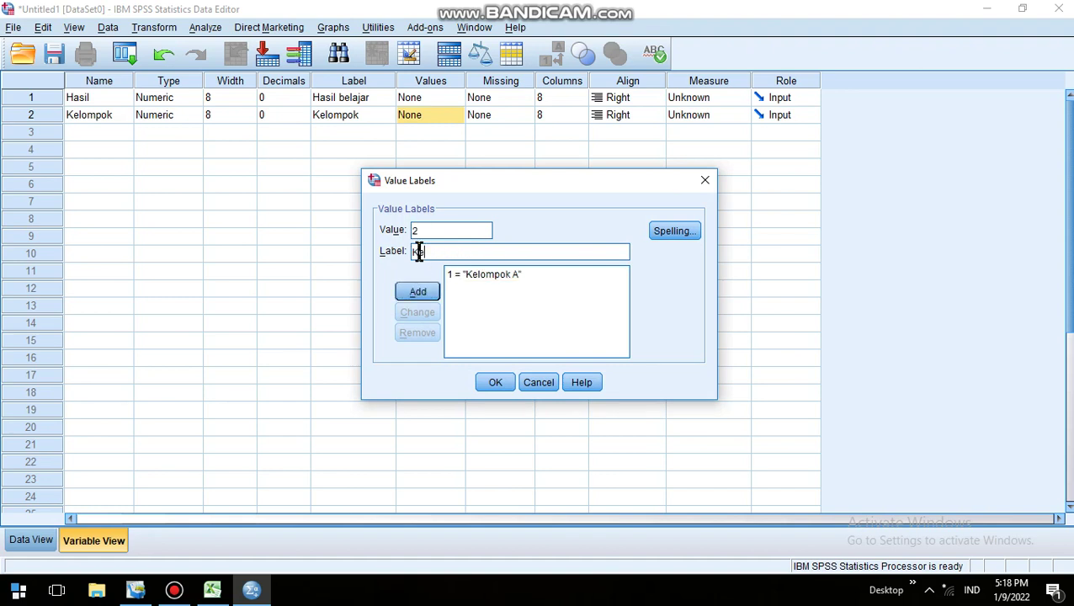
text(lompok B)
click(415, 293)
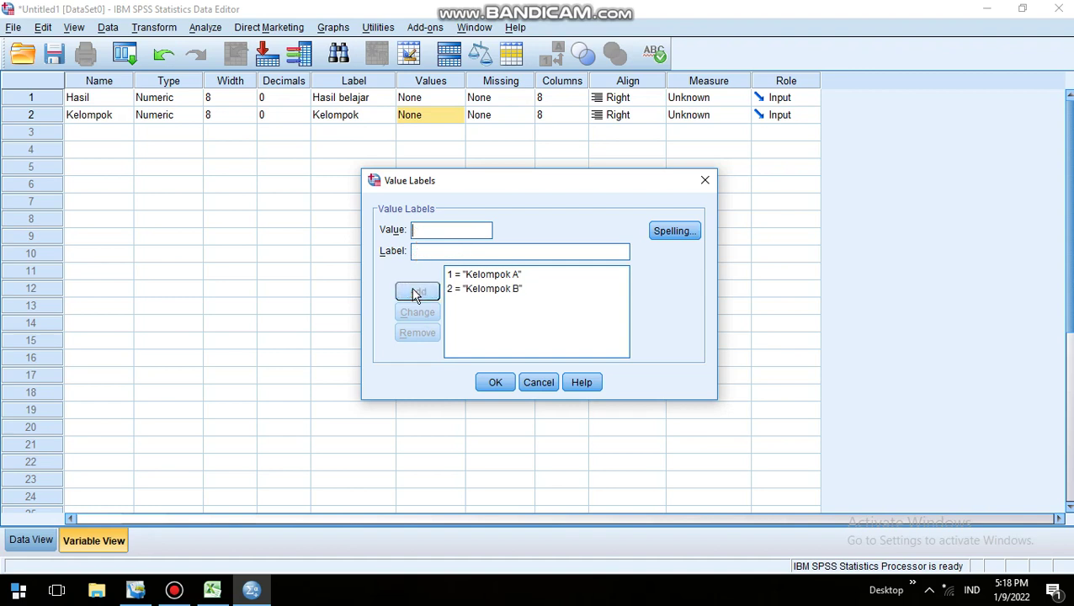
click(490, 386)
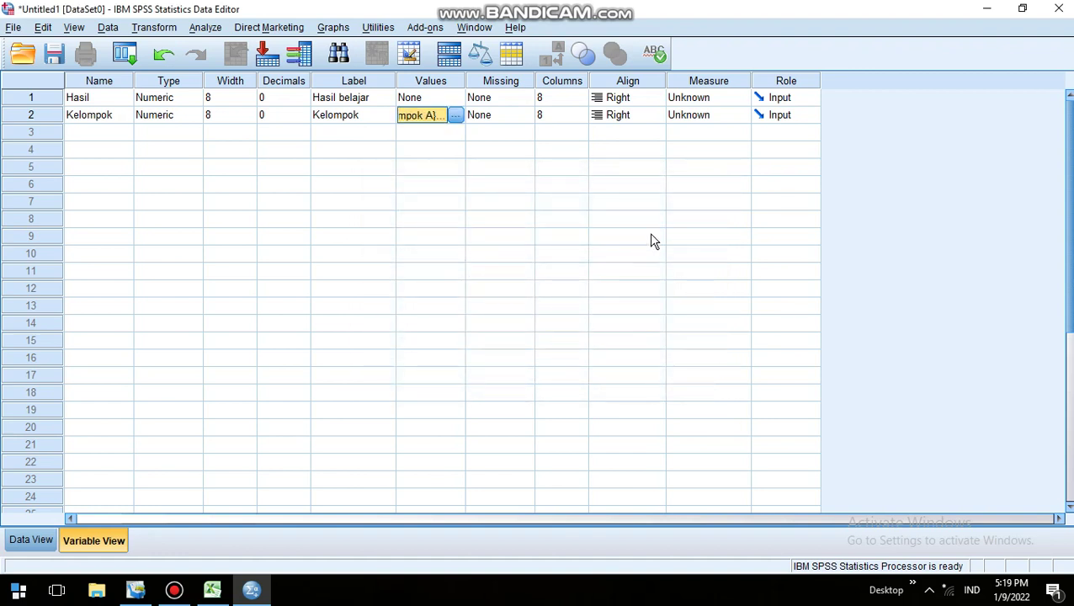
- Set the measurement level to Scale for Hasil and Nominal for Kelompok
click(716, 100)
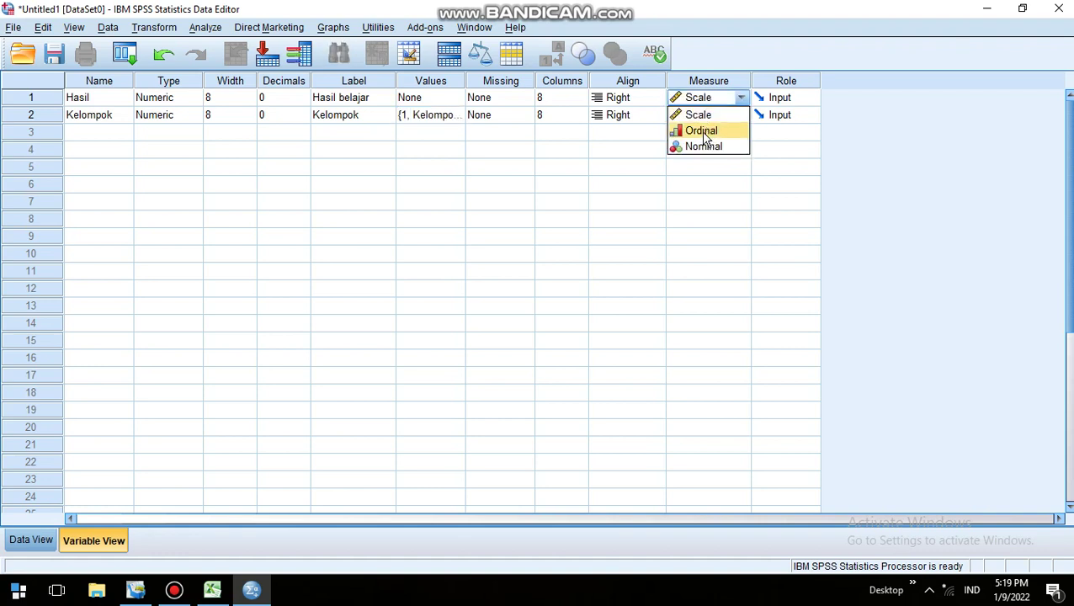
click(702, 122)
click(703, 118)
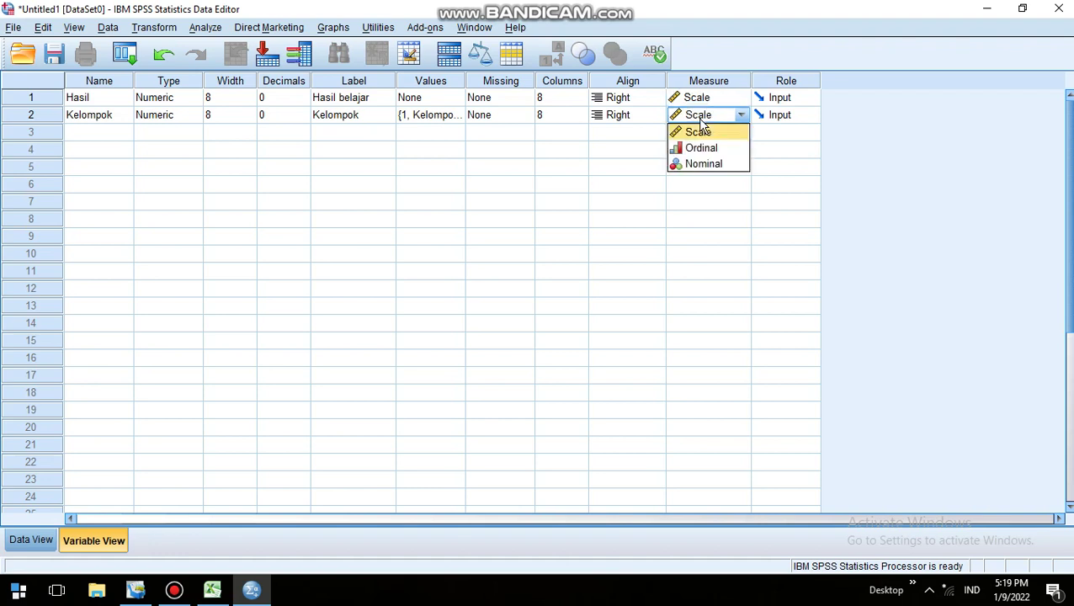
click(710, 166)
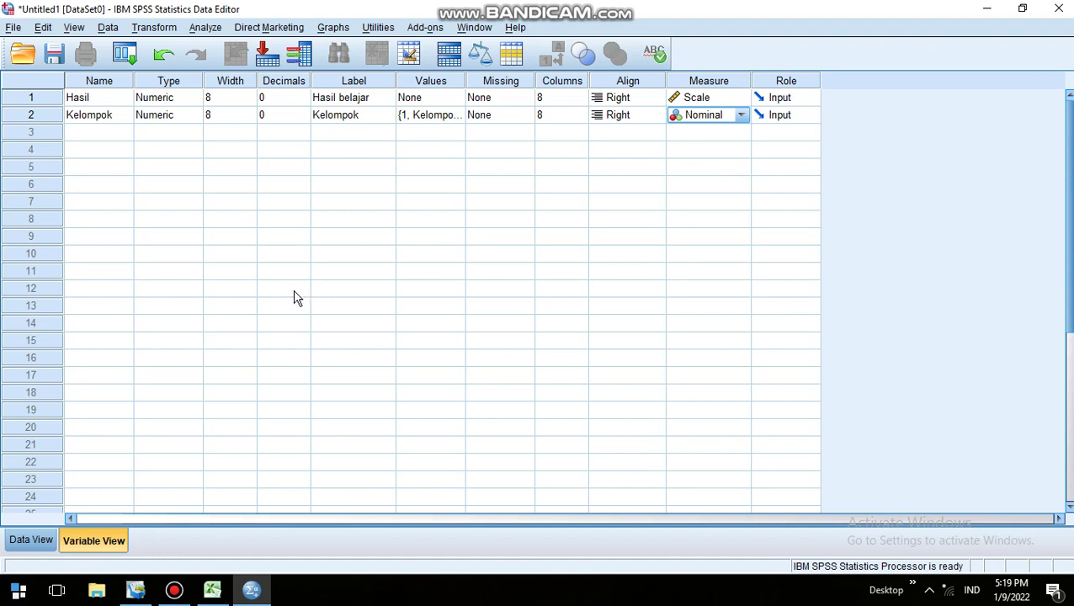
- Show the SPSS data grid, then switch to Excel and copy the Hasil and Kelompok values in B4:C14
click(18, 546)
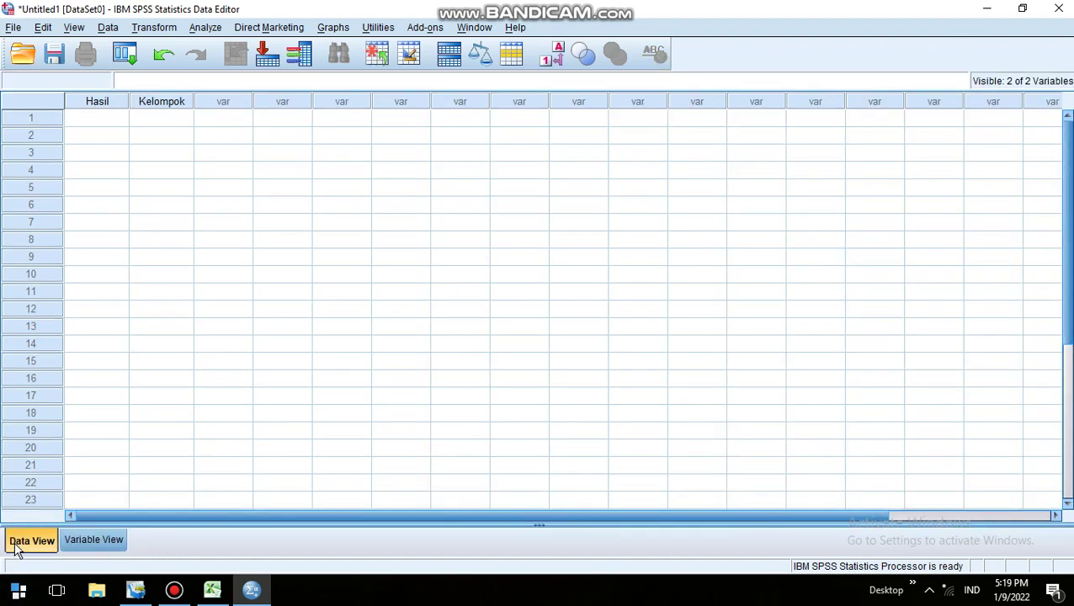
click(212, 588)
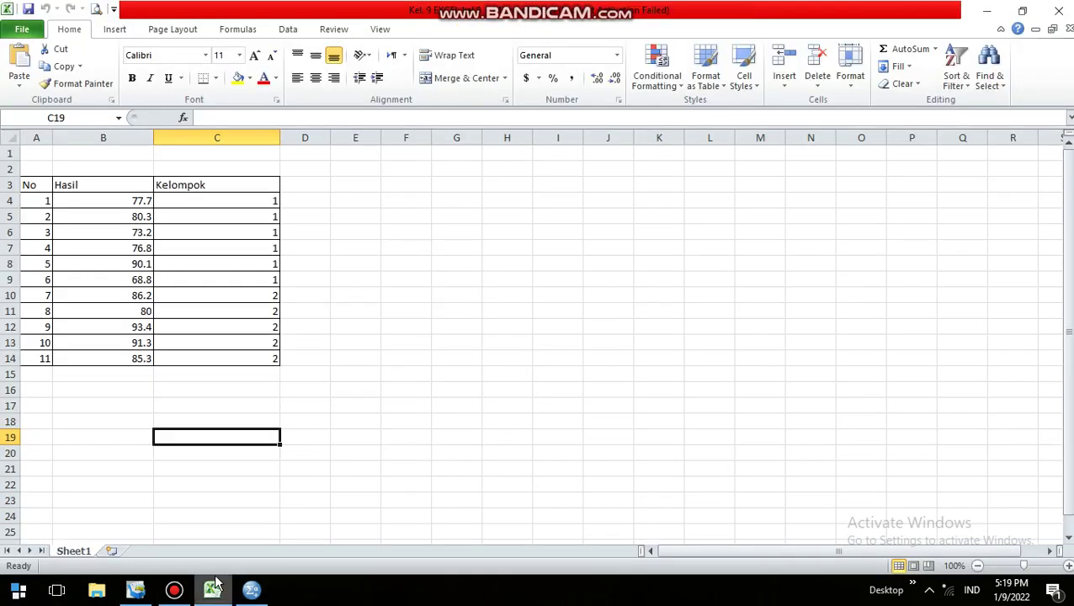
click(73, 200)
drag(73, 200, 193, 358)
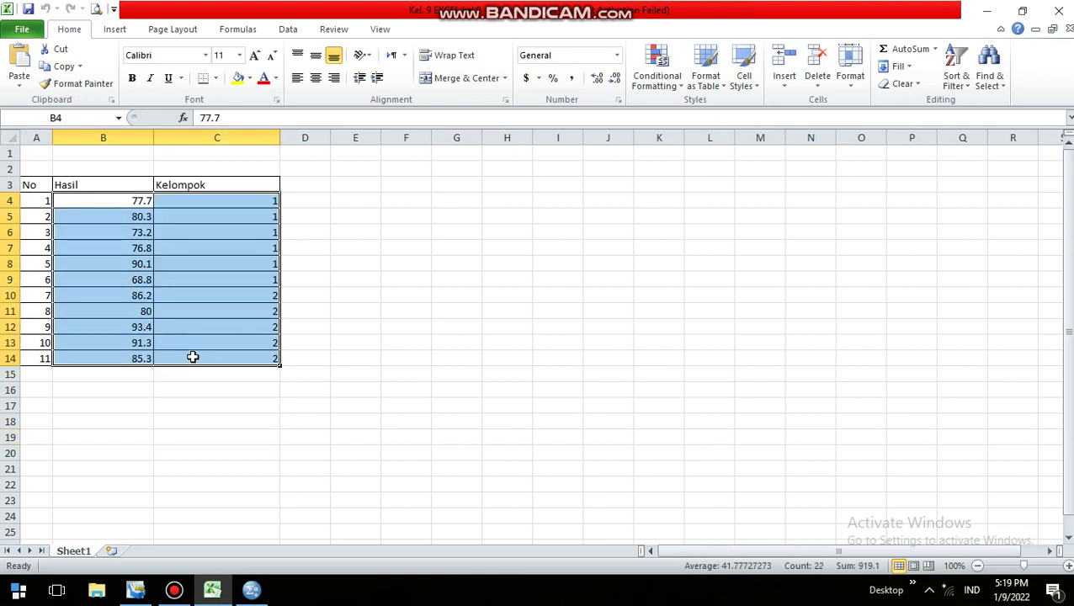
key(ctrl+c)
- Switch back to SPSS and paste the copied values into the data grid from row 1 of Hasil
mouse_move(244, 597)
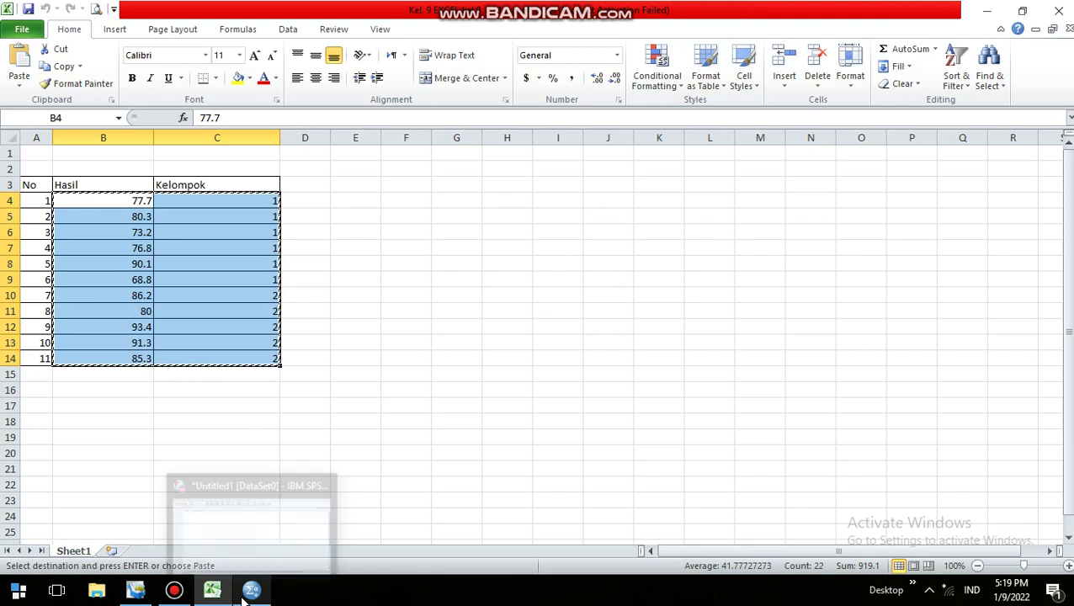
click(228, 552)
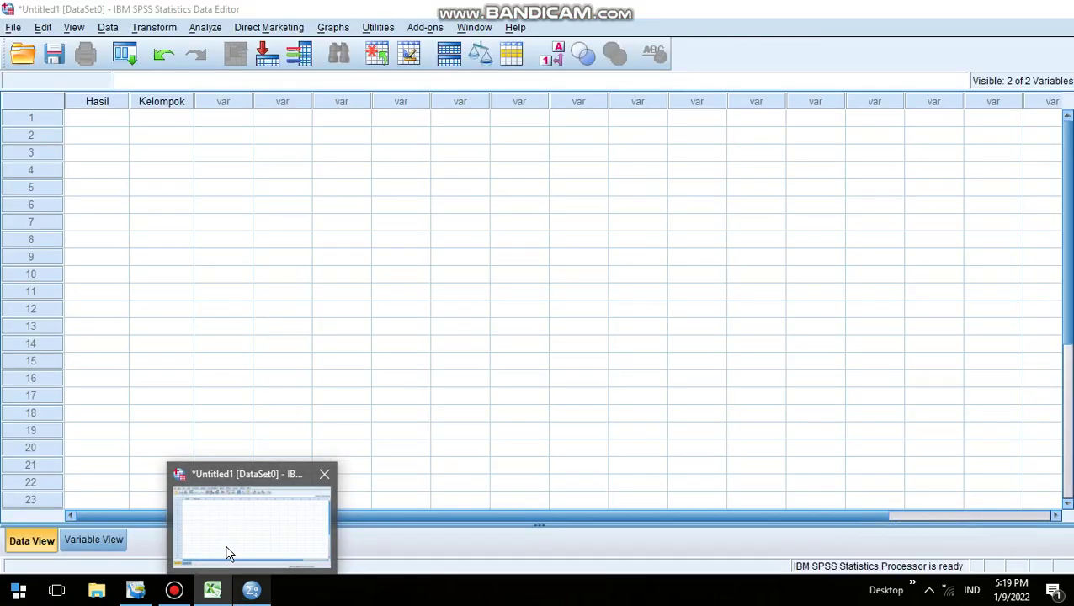
click(74, 120)
key(ctrl+v)
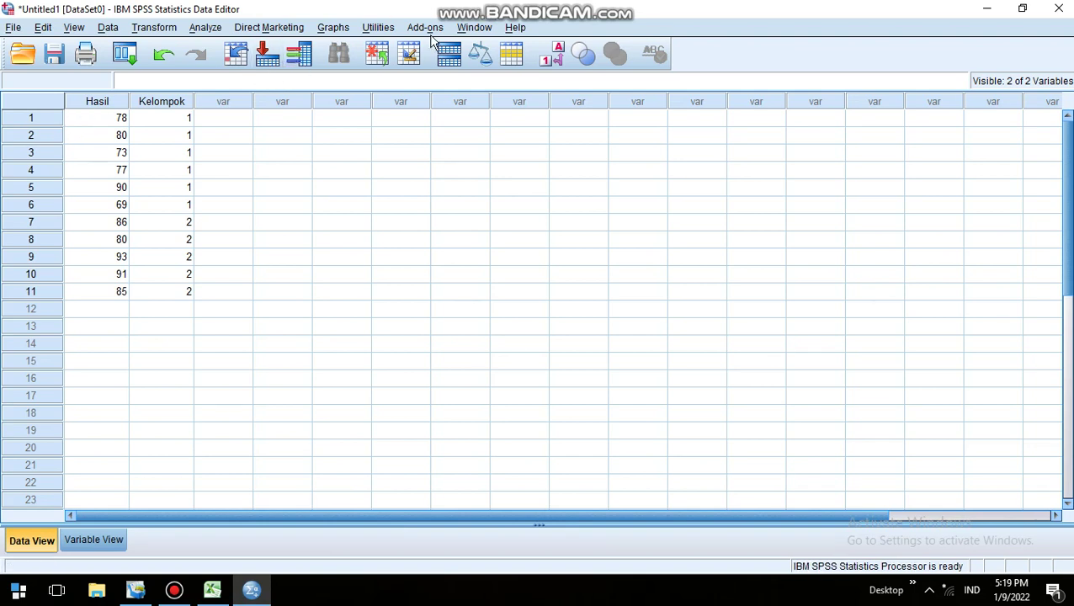
- Set up an Independent-Samples T Test with Hasil belajar as test variable and Kelompok as grouping variable
click(202, 30)
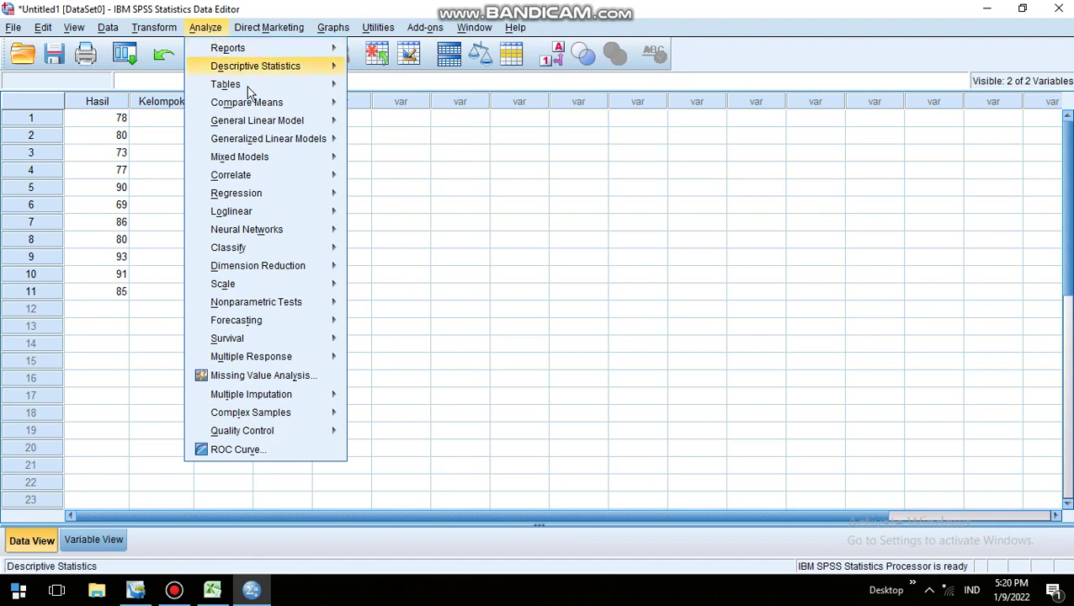
mouse_move(260, 104)
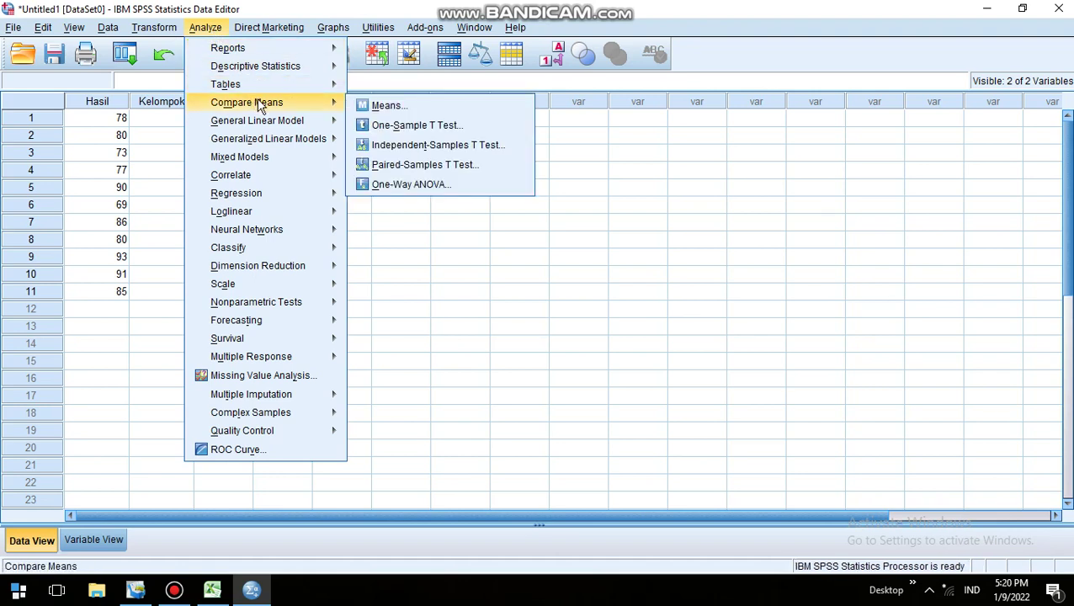
click(391, 147)
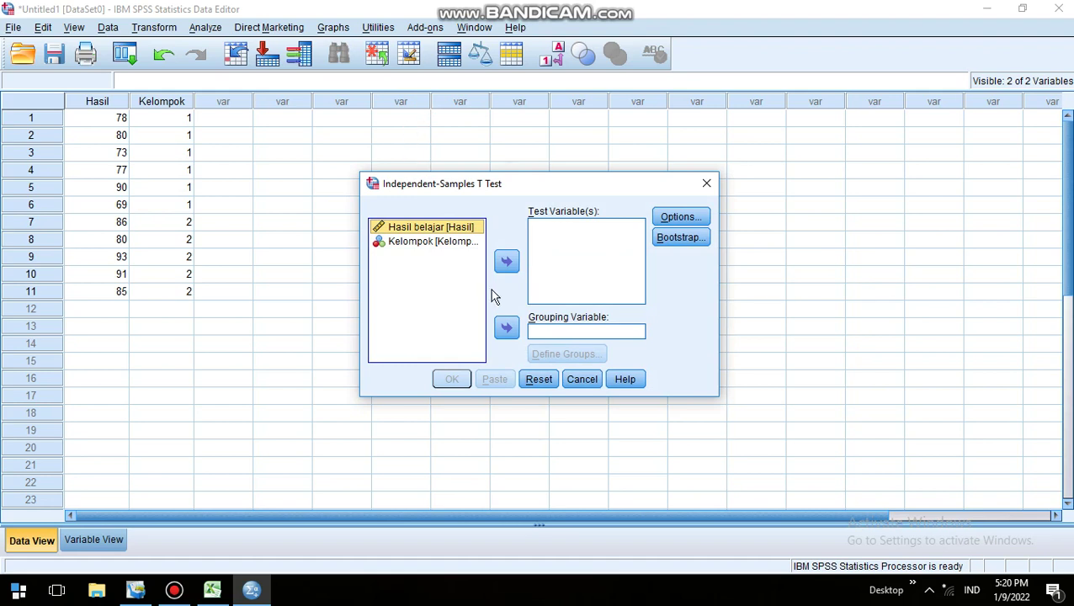
click(506, 262)
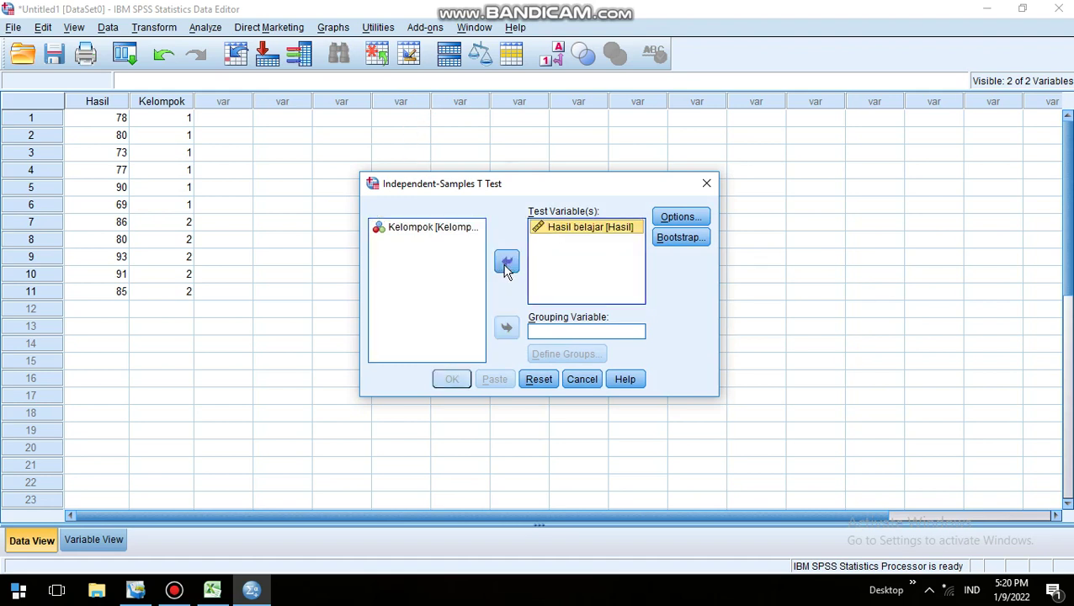
click(423, 234)
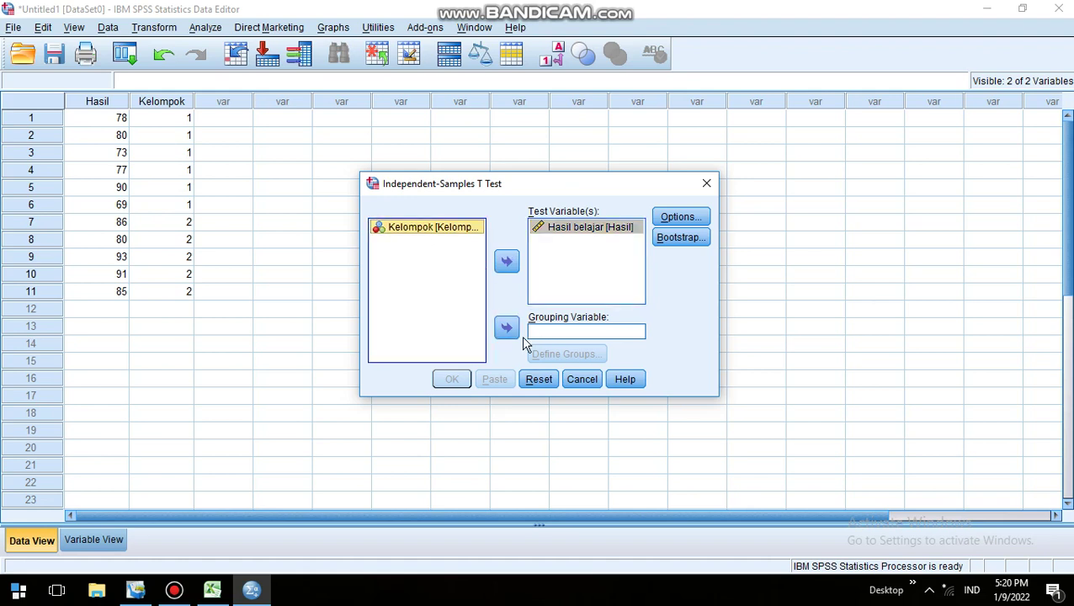
click(509, 333)
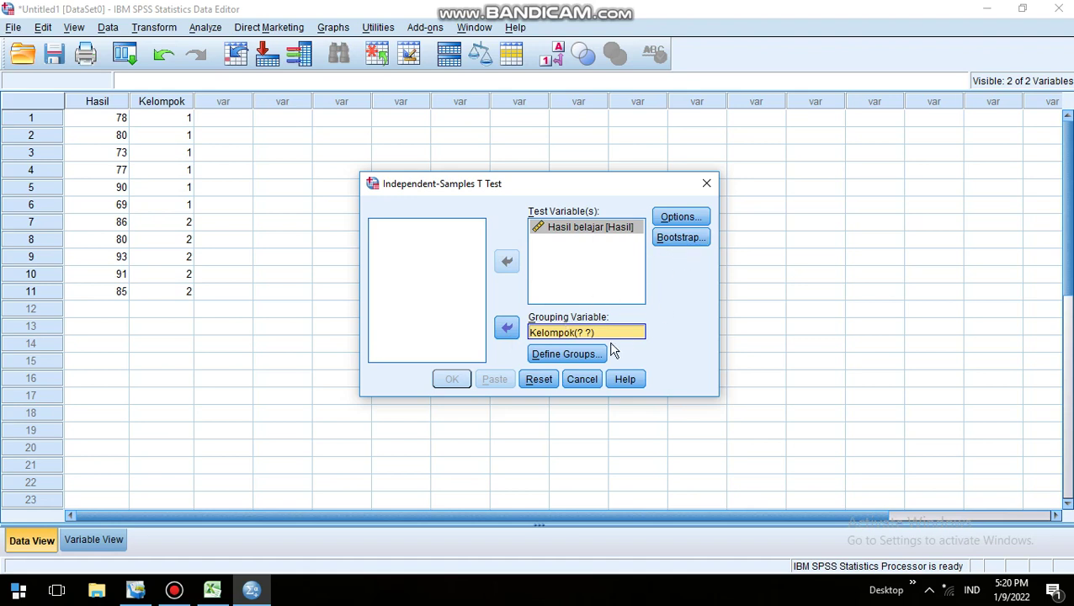
- Define the Kelompok groups with values 1 and 2, and run the Independent-Samples T Test
click(586, 357)
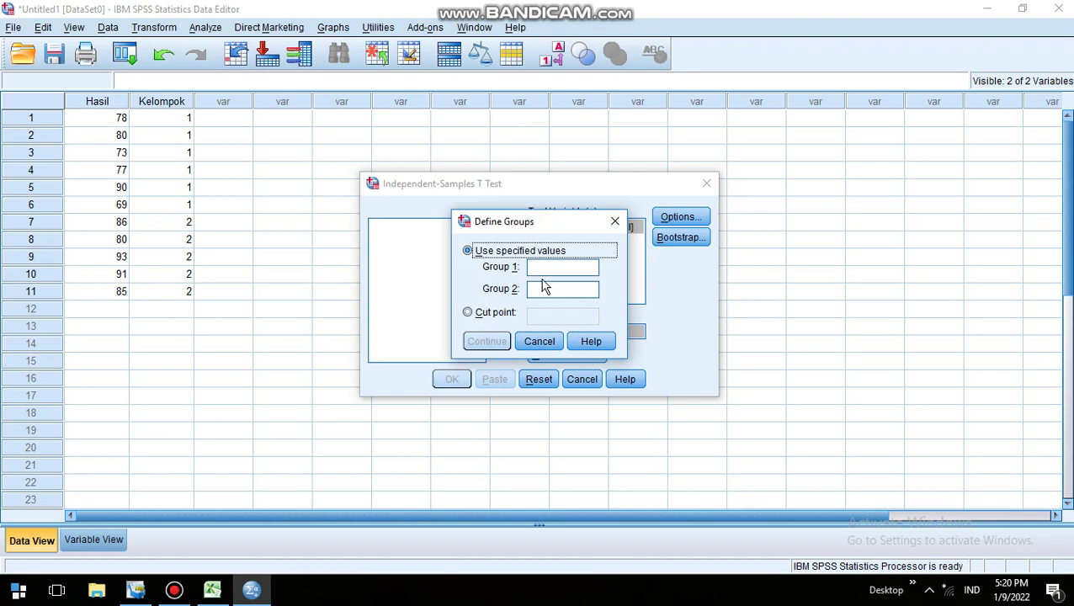
click(528, 268)
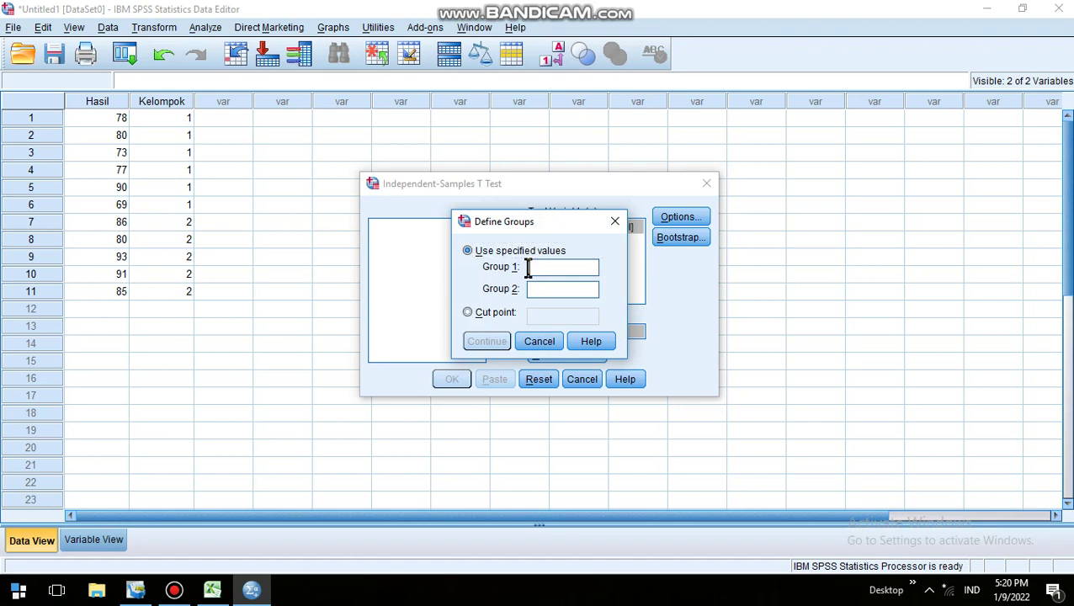
text(1)
click(544, 291)
text(2)
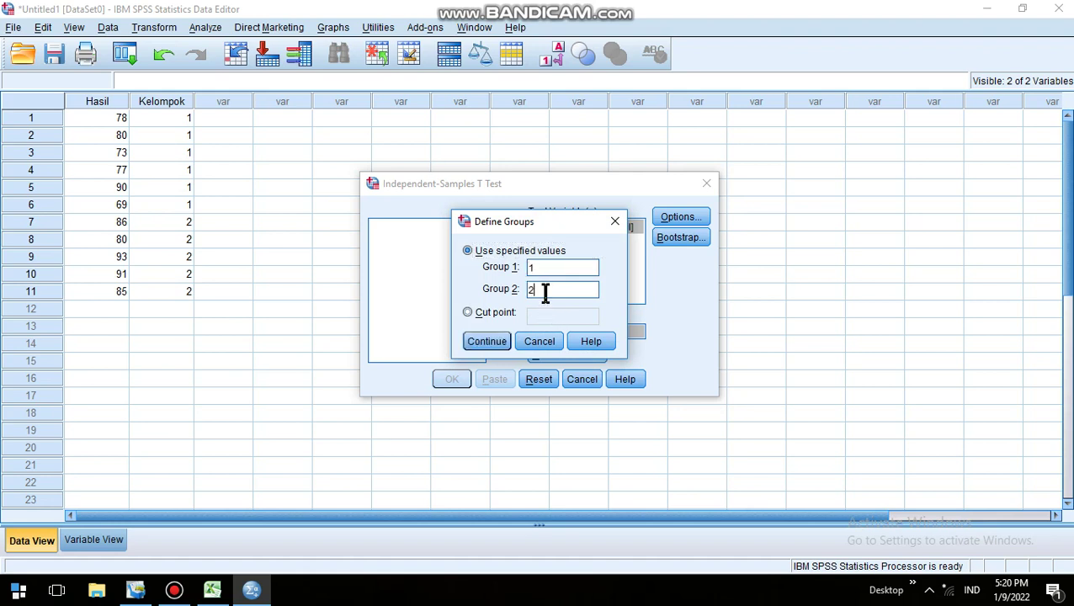
click(488, 342)
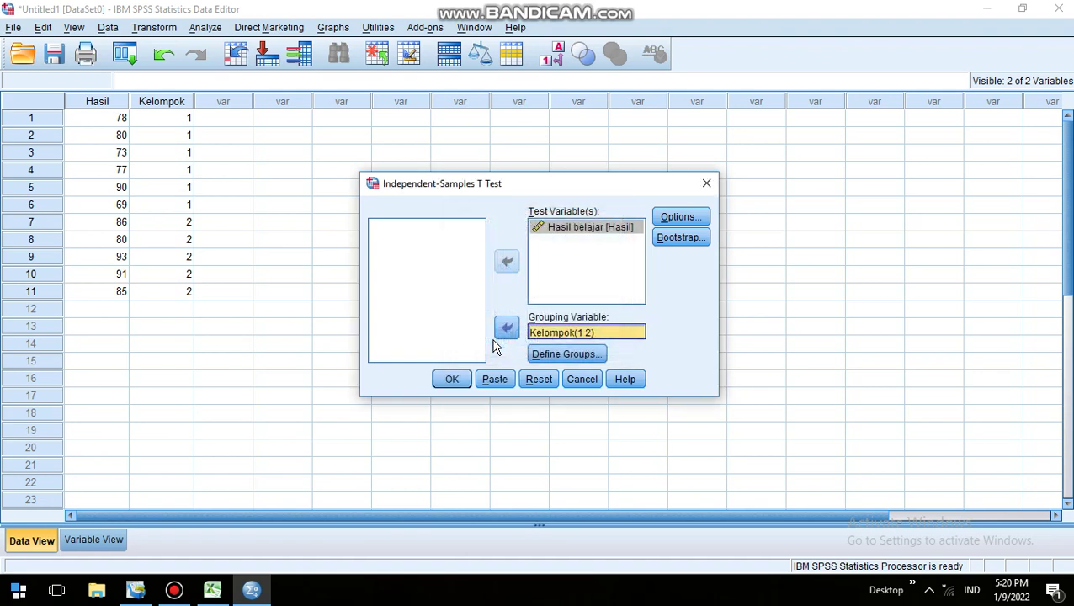
click(452, 379)
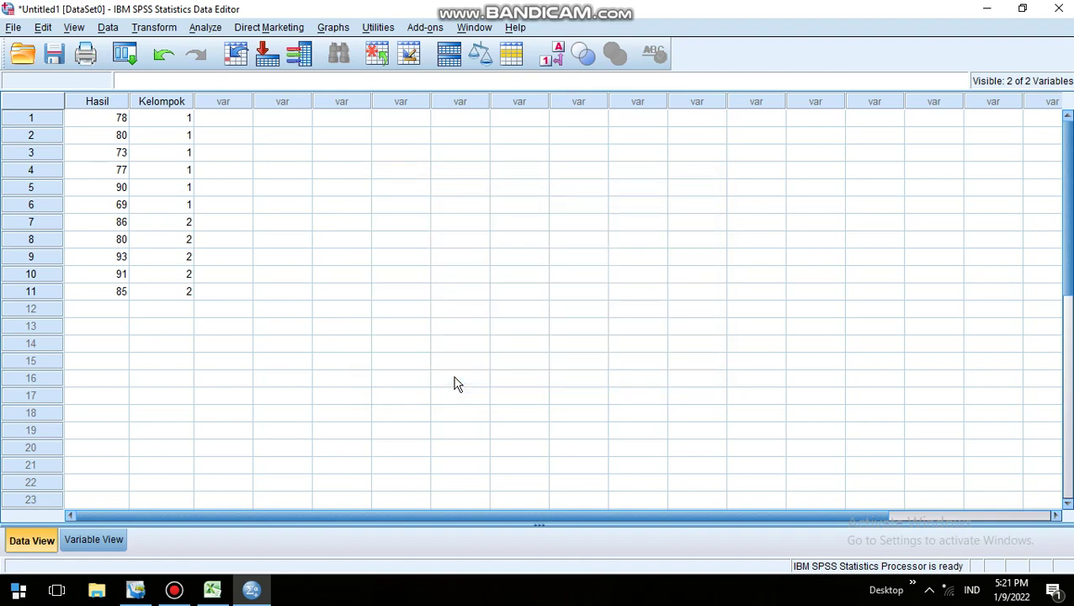